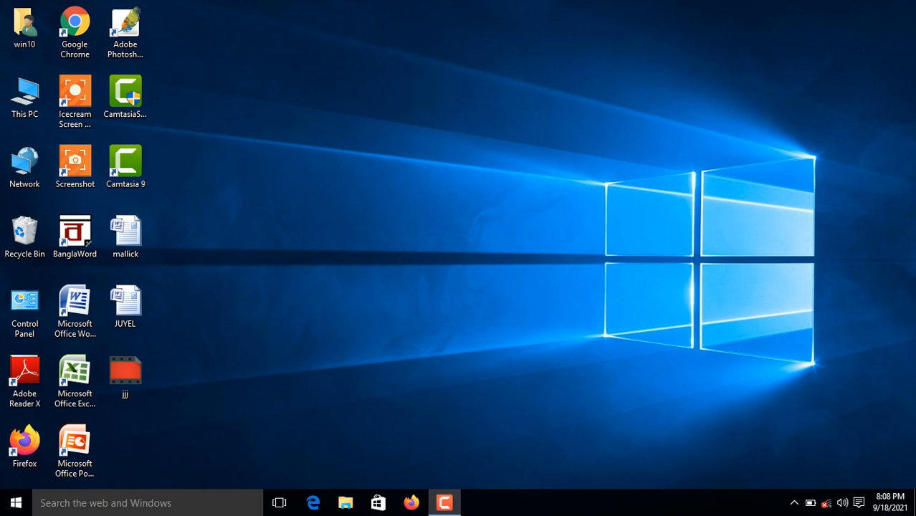
# Launch Microsoft Excel from the desktop shortcut to get a blank Book1.
pyautogui.click(75, 380)
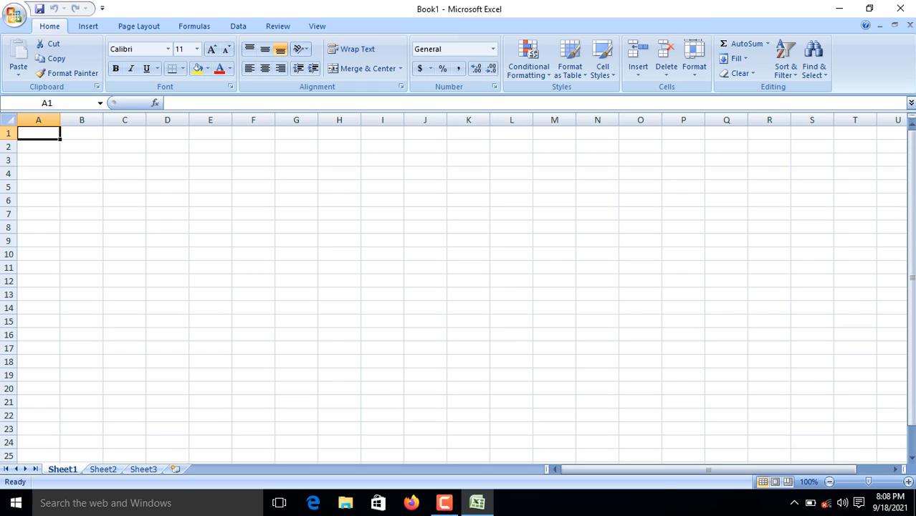
# Enter headings NAME, D.O.B, YEAR, MONTH and DAY in cells A1 through E1.
pyautogui.write('na')
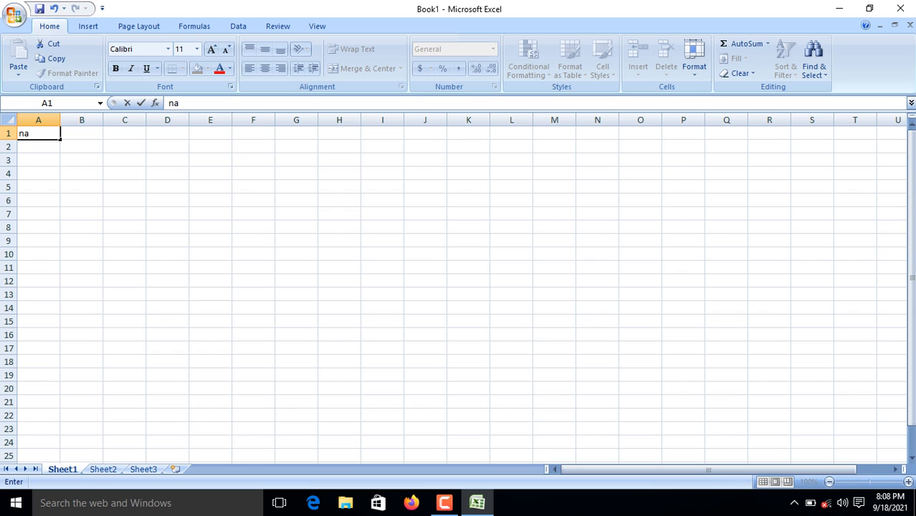
pyautogui.press('BackSpace')
pyautogui.press('BackSpace')
pyautogui.write('NAME')
pyautogui.press('Tab')
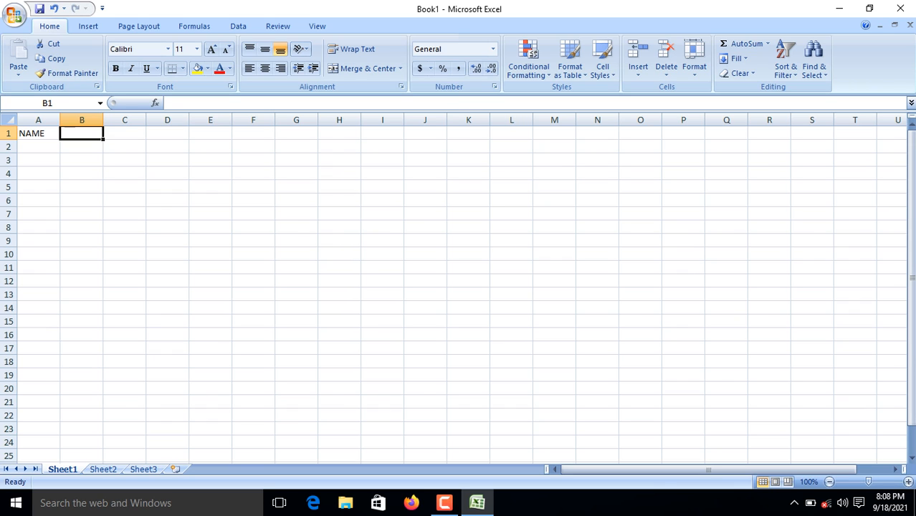
pyautogui.write('D')
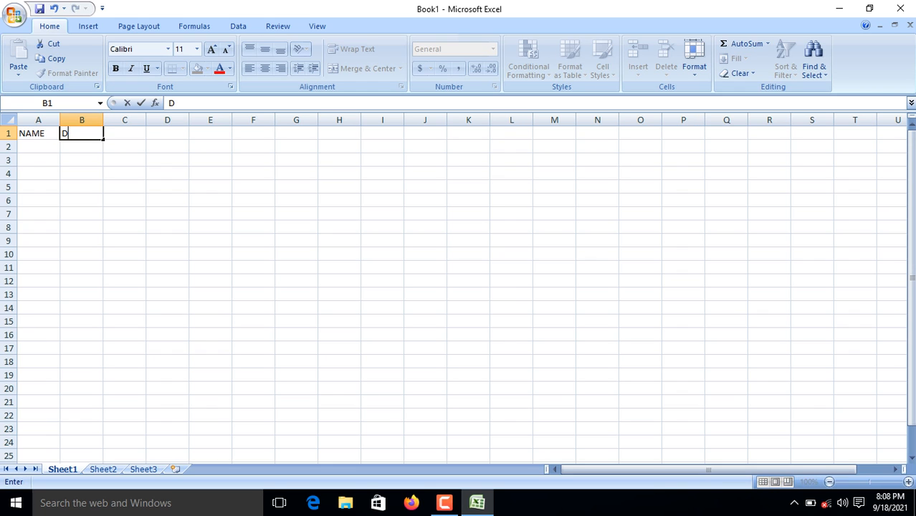
pyautogui.write('.O.B')
pyautogui.press('Tab')
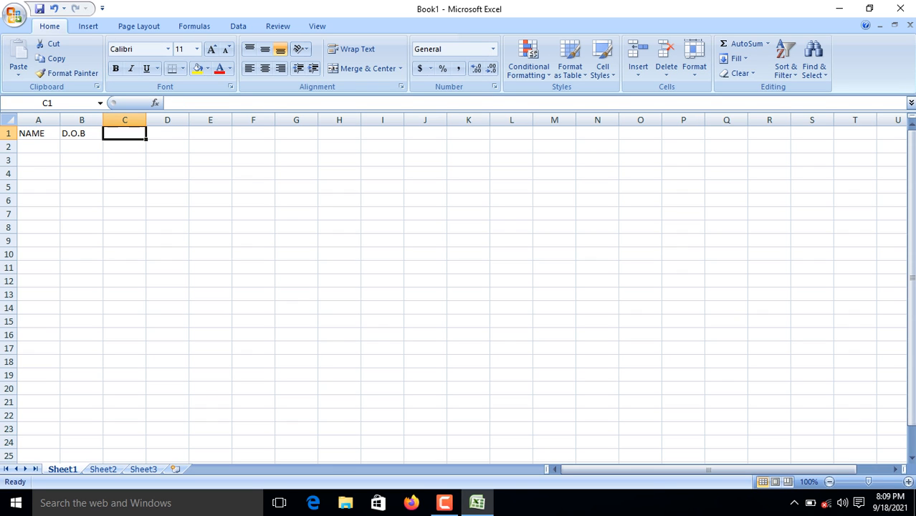
pyautogui.write('YEAR')
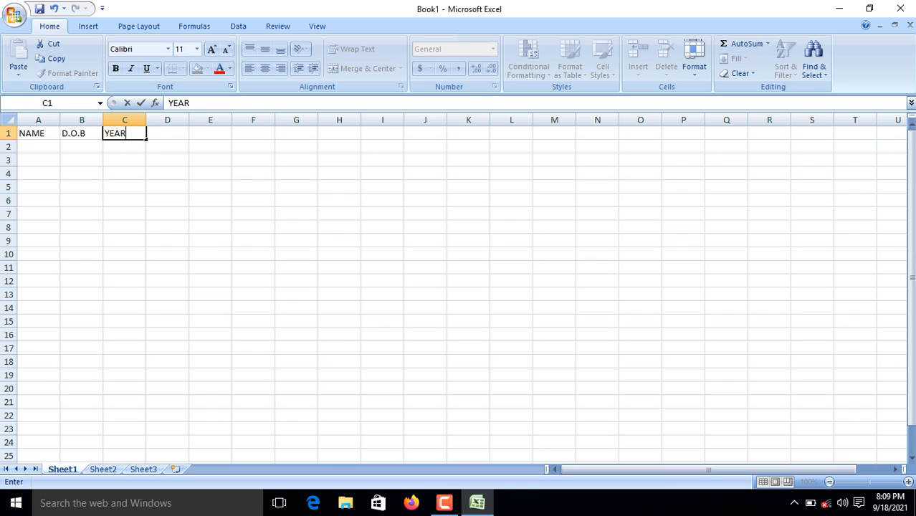
pyautogui.press('Tab')
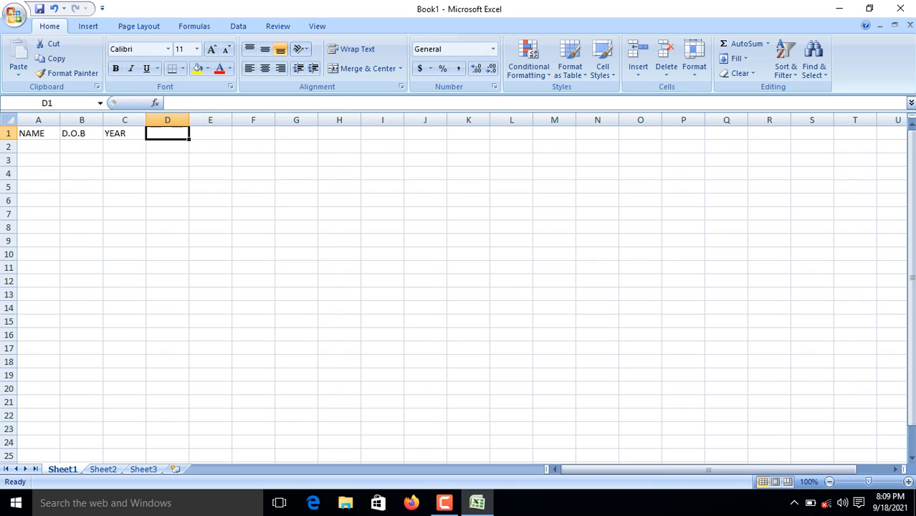
pyautogui.write('MONTH')
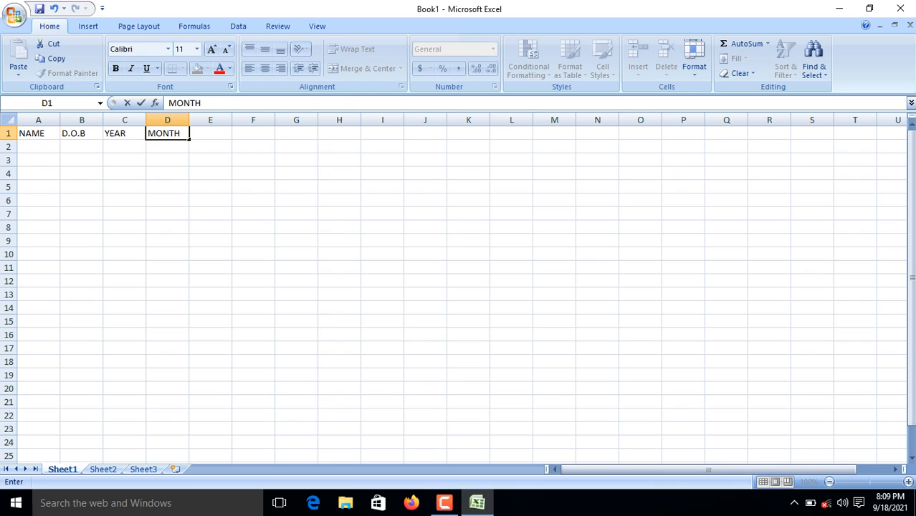
pyautogui.press('Tab')
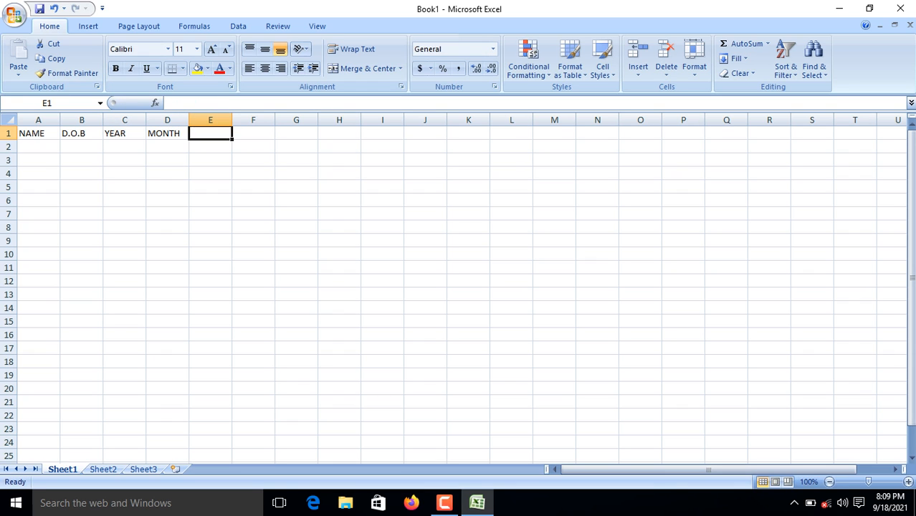
pyautogui.write('DAY')
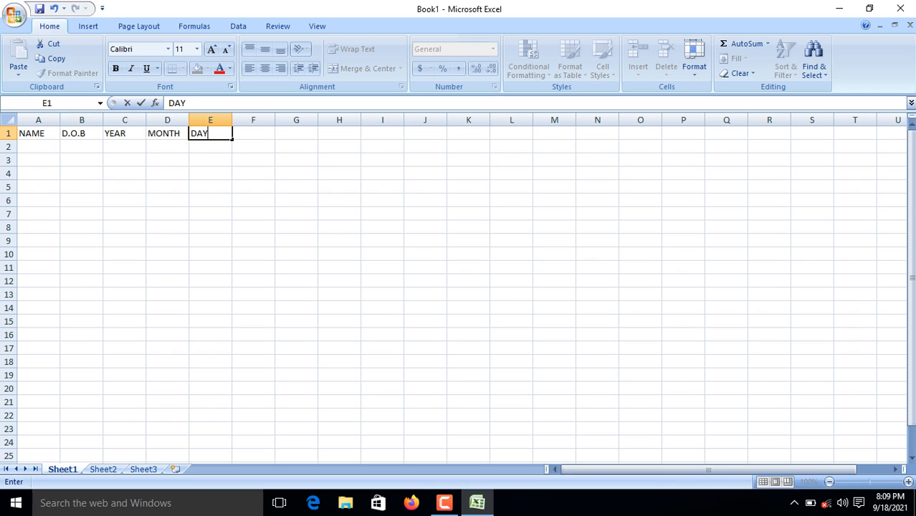
pyautogui.press('Return')
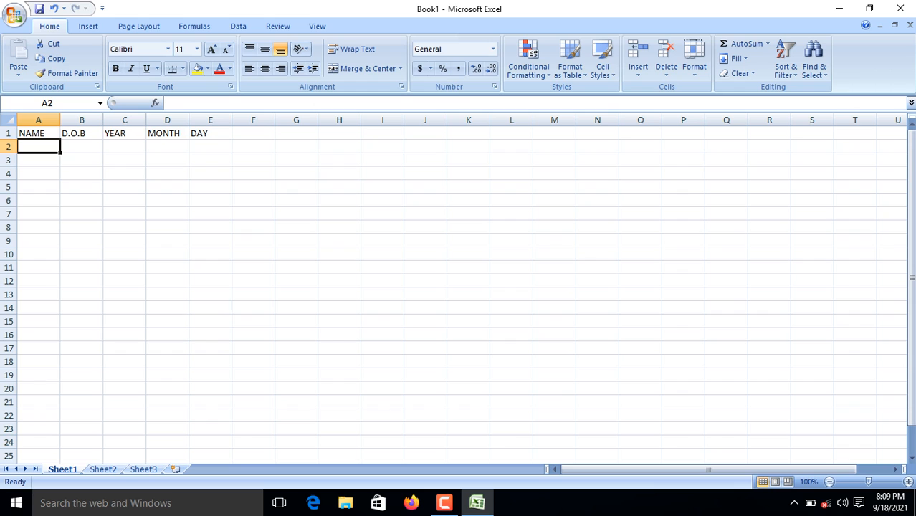
# Type the four people's names into A2:A5, one per row.
pyautogui.write('ANI')
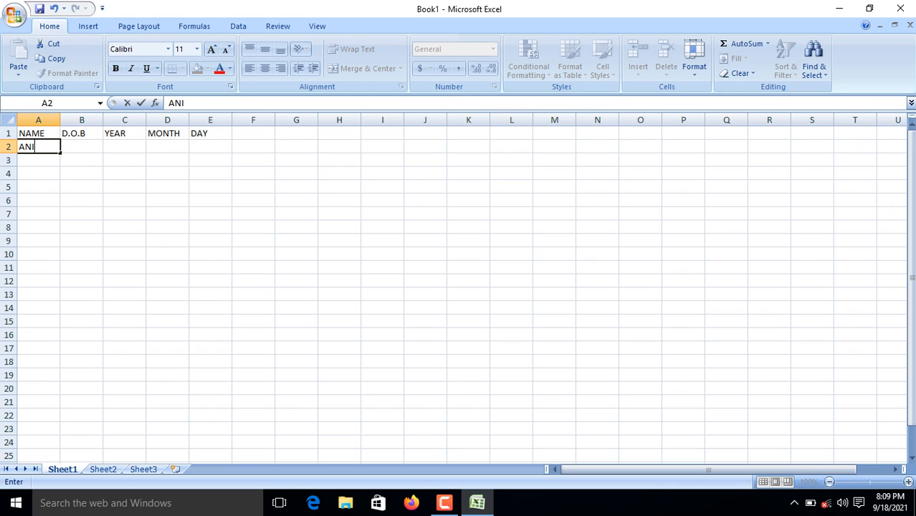
pyautogui.write('RBAN')
pyautogui.press('Return')
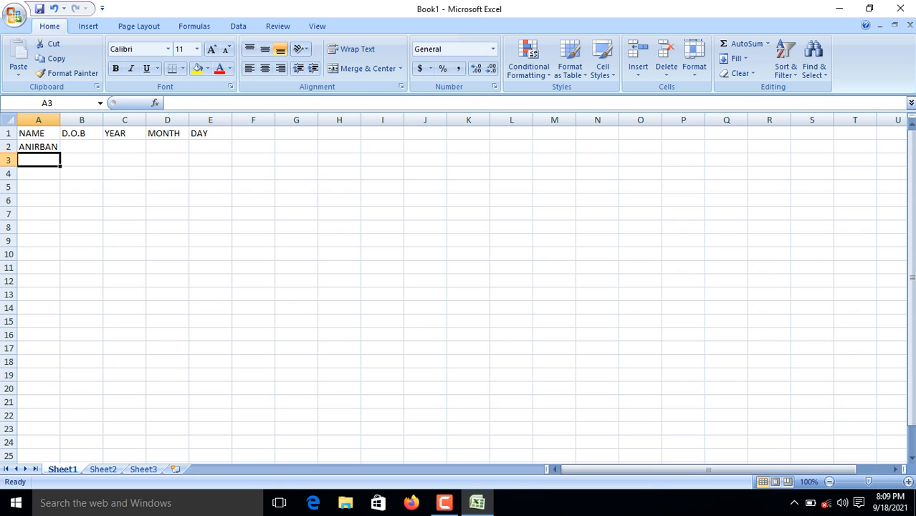
pyautogui.write('SUN')
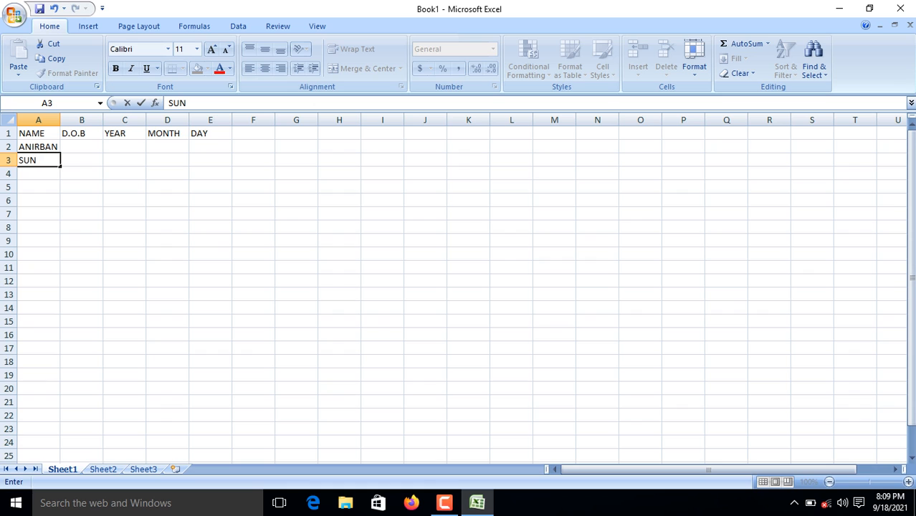
pyautogui.press('Return')
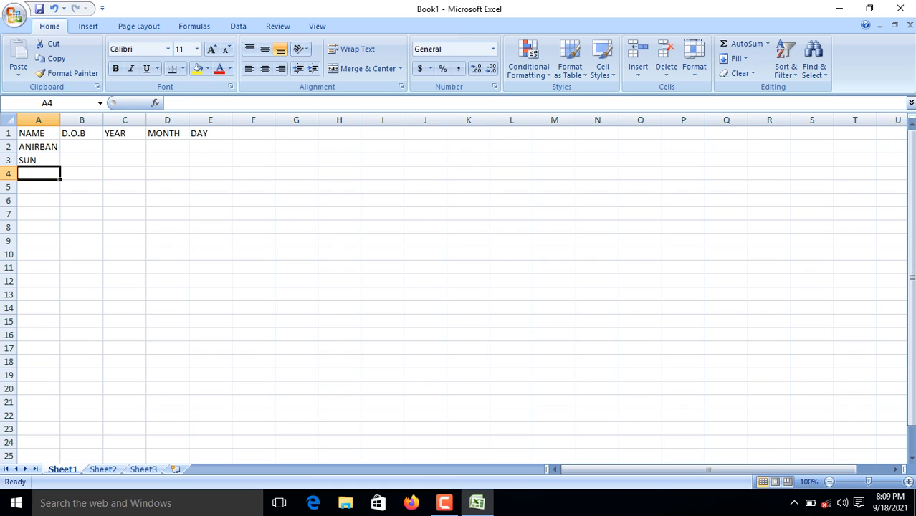
pyautogui.write('JUYEL')
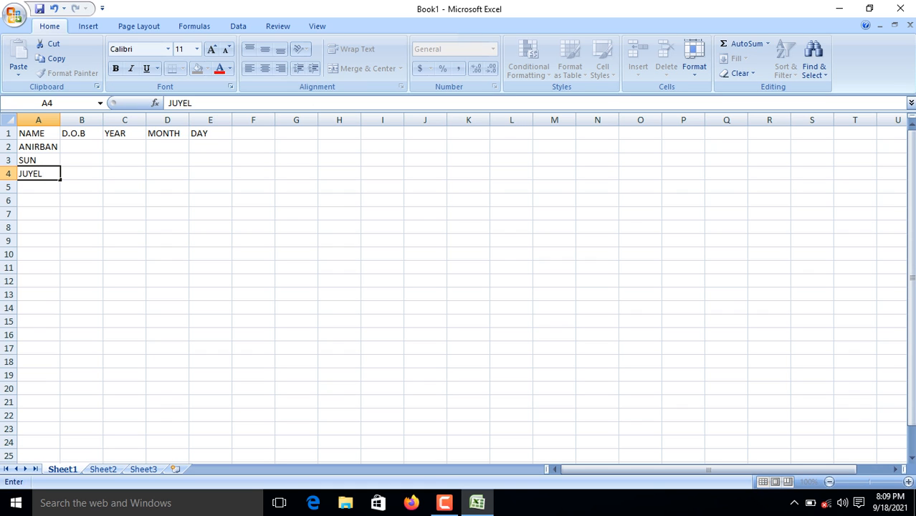
pyautogui.press('Return')
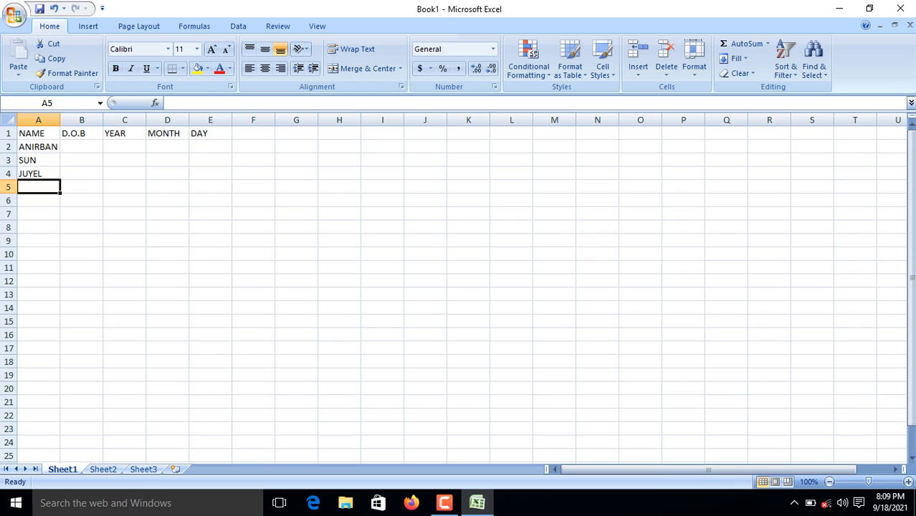
pyautogui.write('MONI')
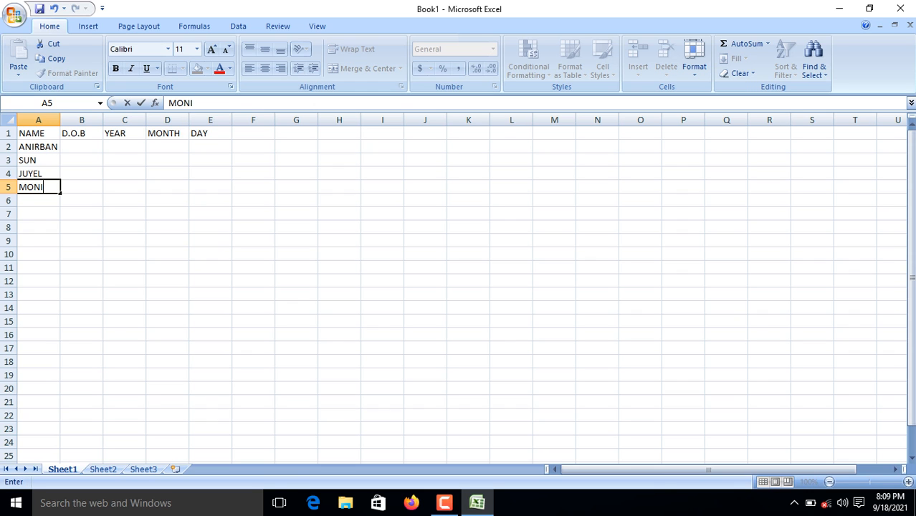
pyautogui.click(81, 147)
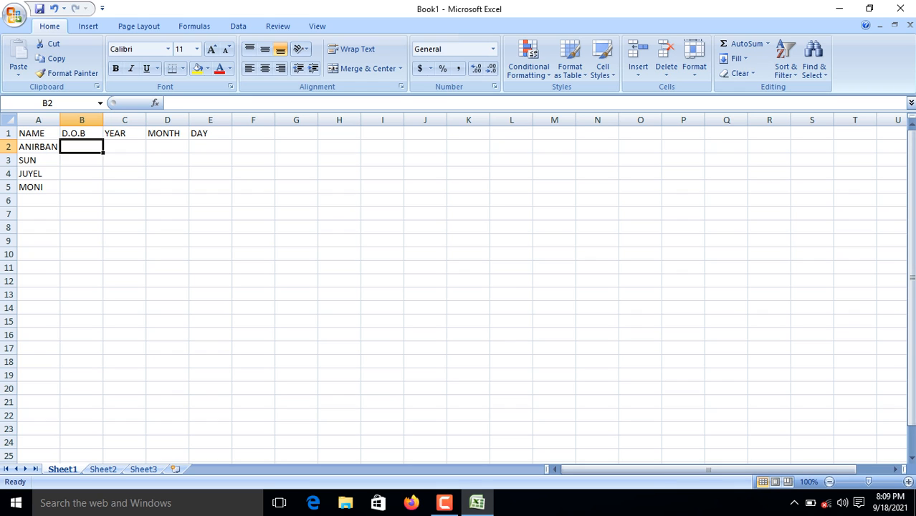
# Enter the birth date 5/11/1998 in cell B2.
pyautogui.write('5/')
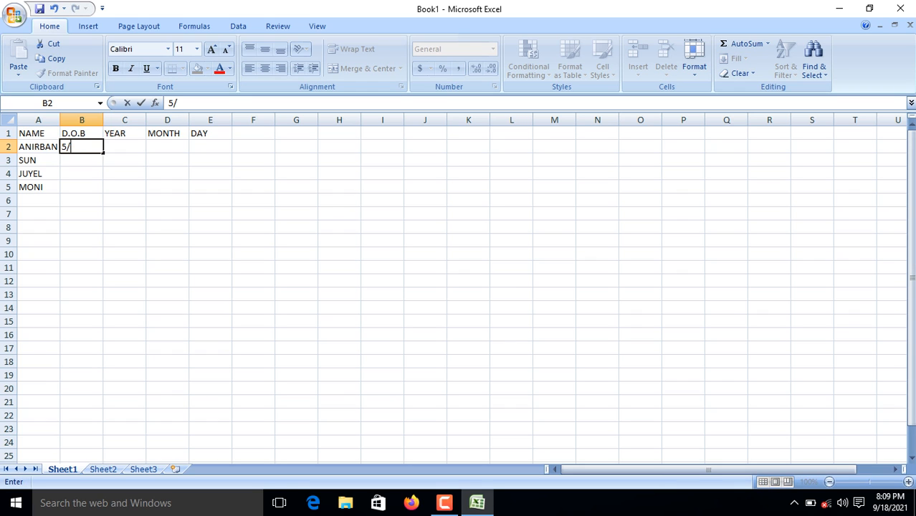
pyautogui.write('11/1998')
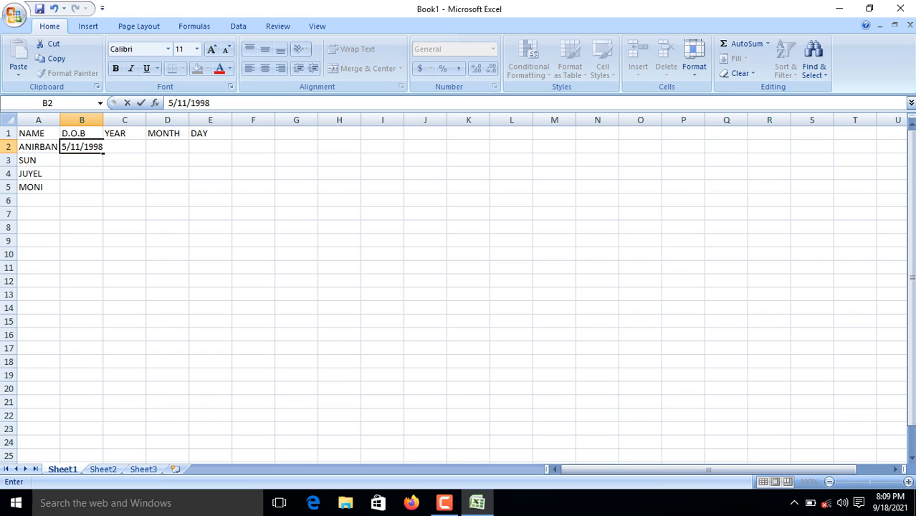
pyautogui.press('F2')
pyautogui.doubleClick(83, 147)
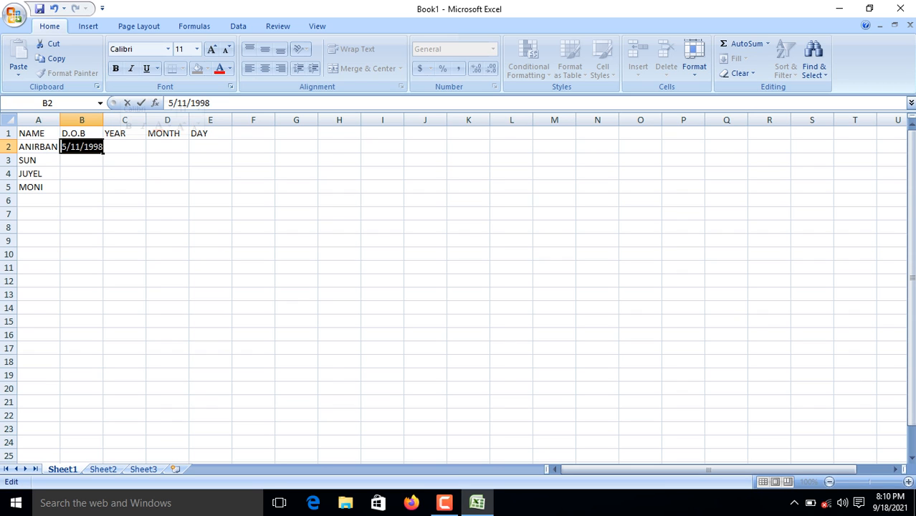
pyautogui.click(83, 147)
pyautogui.click(125, 147)
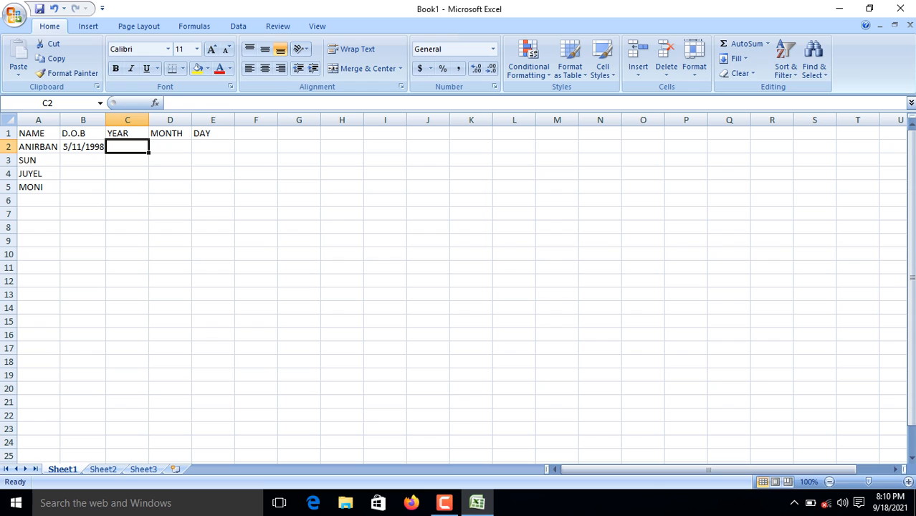
# Put =DATEDIF(B2,NOW(),"Y") in C2 so it shows 23 years.
pyautogui.write('=')
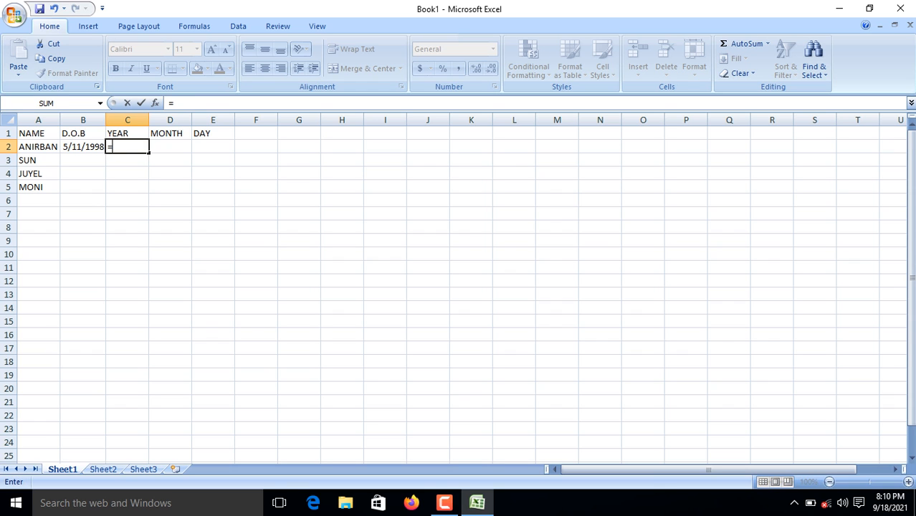
pyautogui.write('DAT')
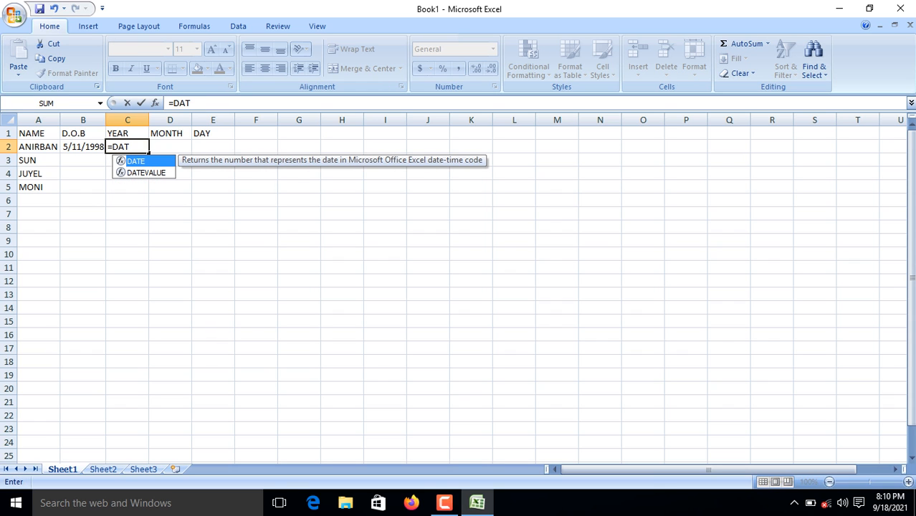
pyautogui.write('EDIF')
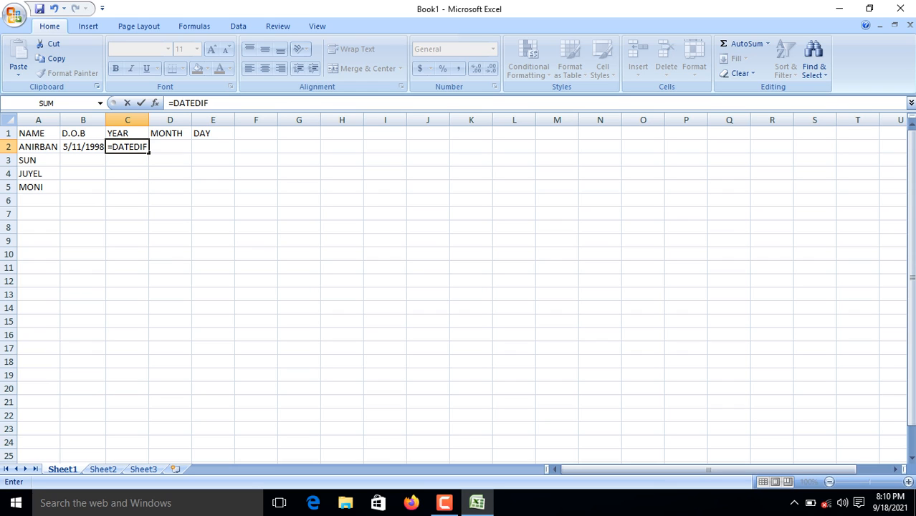
pyautogui.write('(')
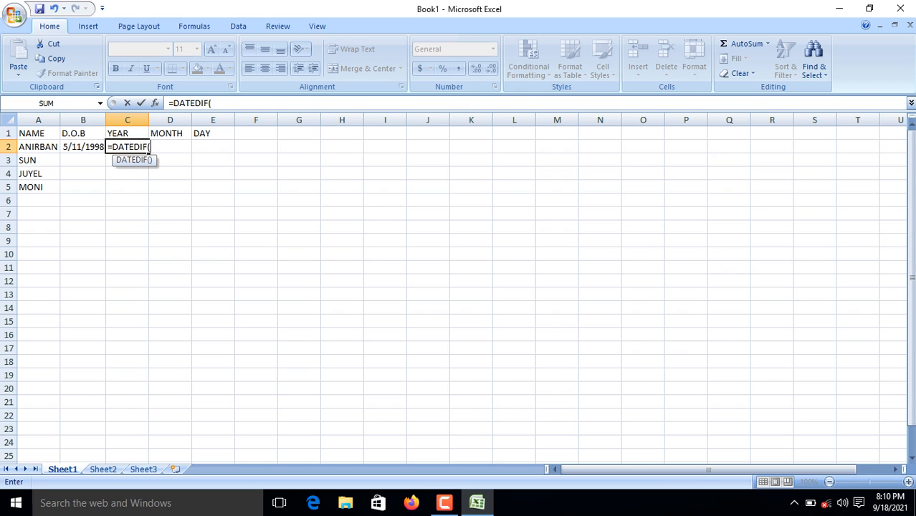
pyautogui.press('Left')
pyautogui.write(',NOW')
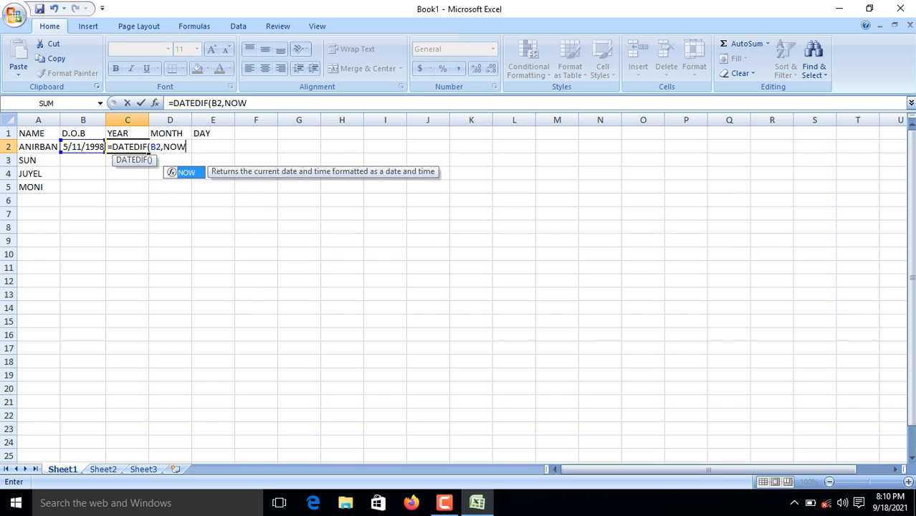
pyautogui.write('()')
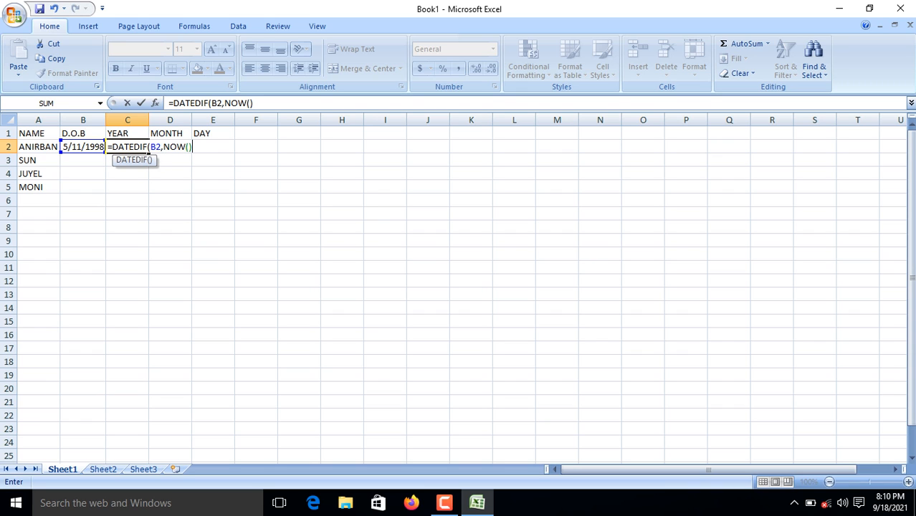
pyautogui.write(',"Y")')
pyautogui.press('Return')
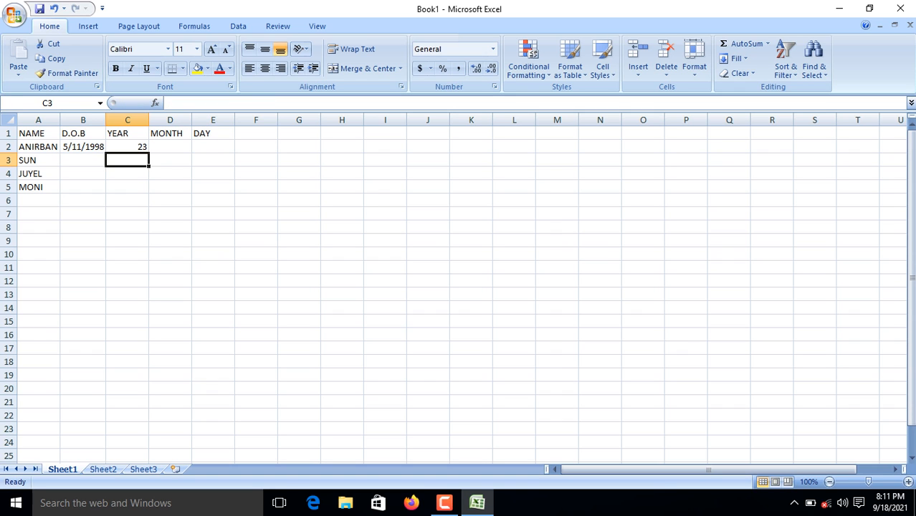
pyautogui.click(170, 147)
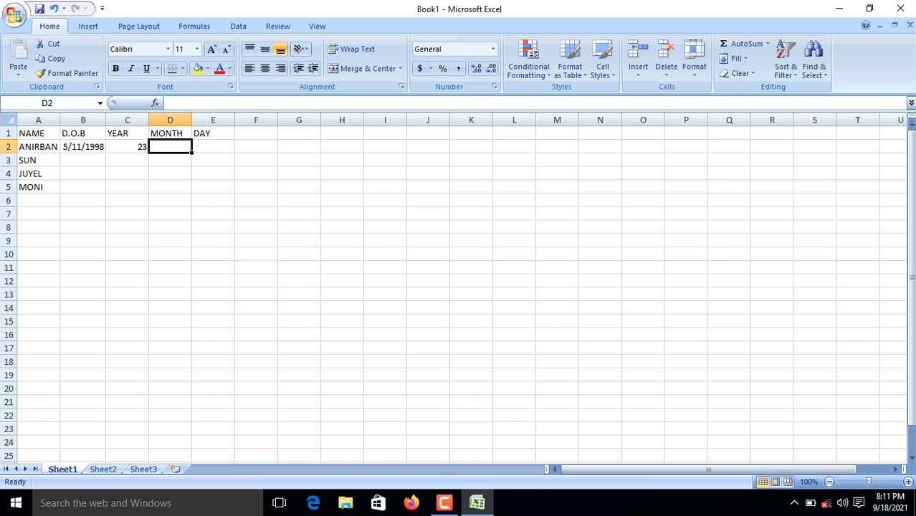
# Enter =DATEDIF(B2,NOW(),"YM") in D2 for the remaining 4 months.
pyautogui.write('=D')
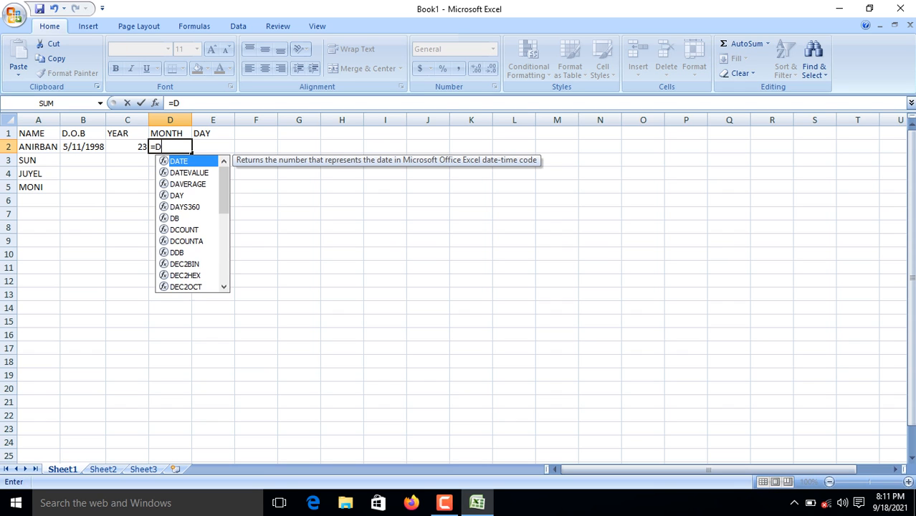
pyautogui.write('AT')
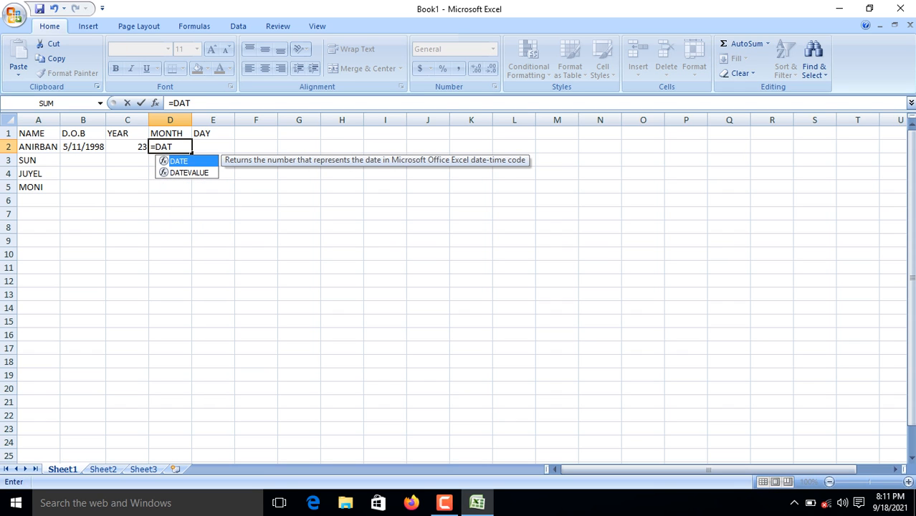
pyautogui.write('EDIF')
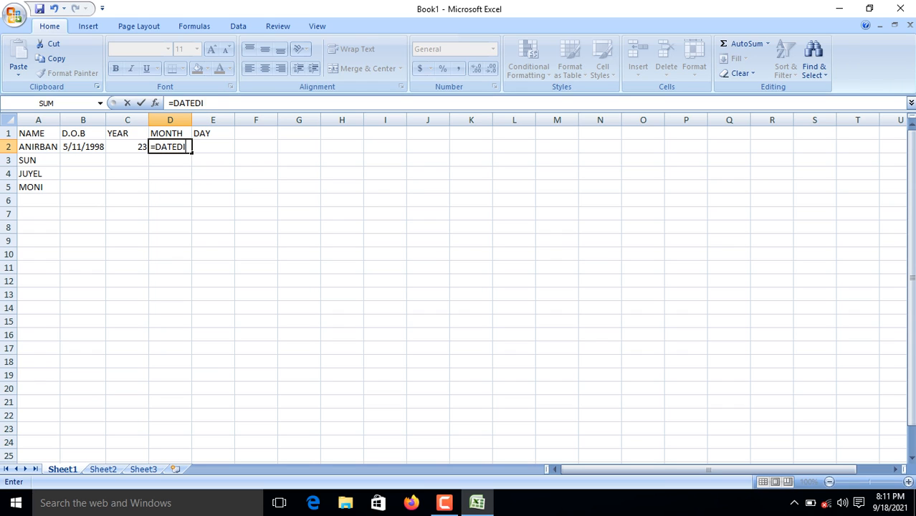
pyautogui.write('(')
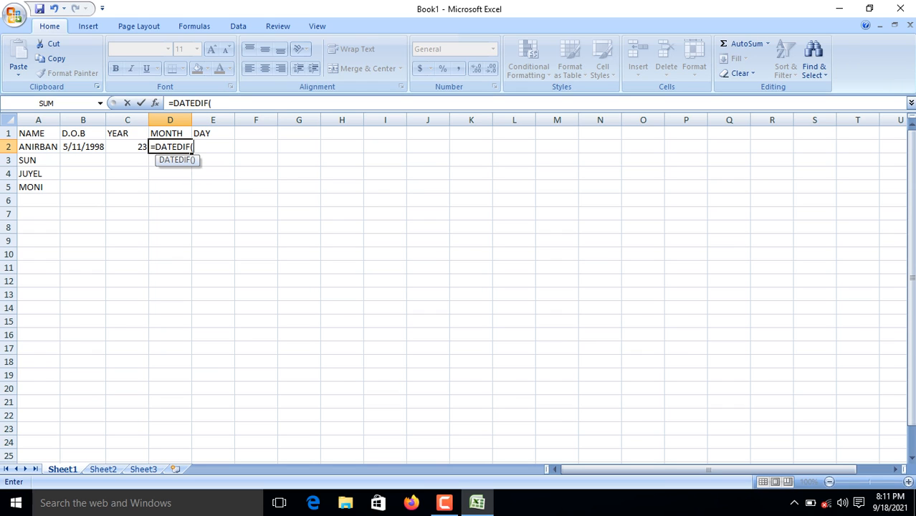
pyautogui.click(83, 147)
pyautogui.write(',NOW')
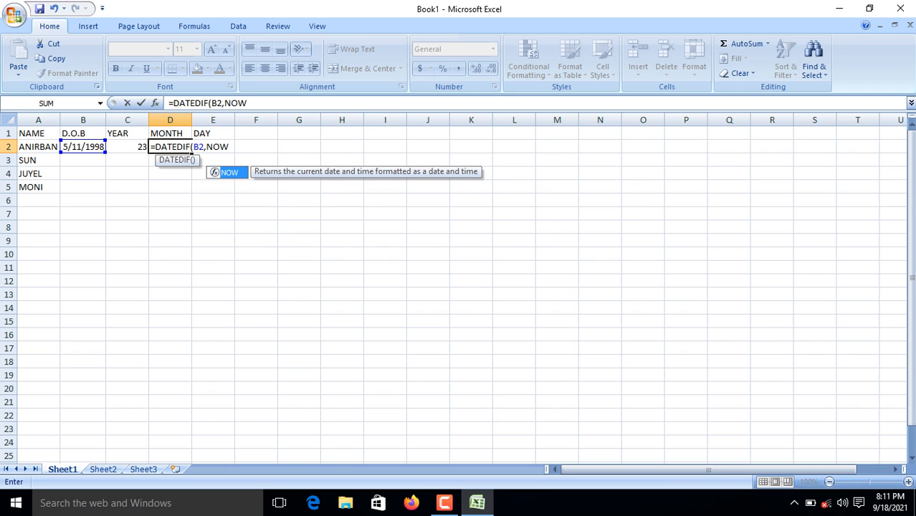
pyautogui.write('()')
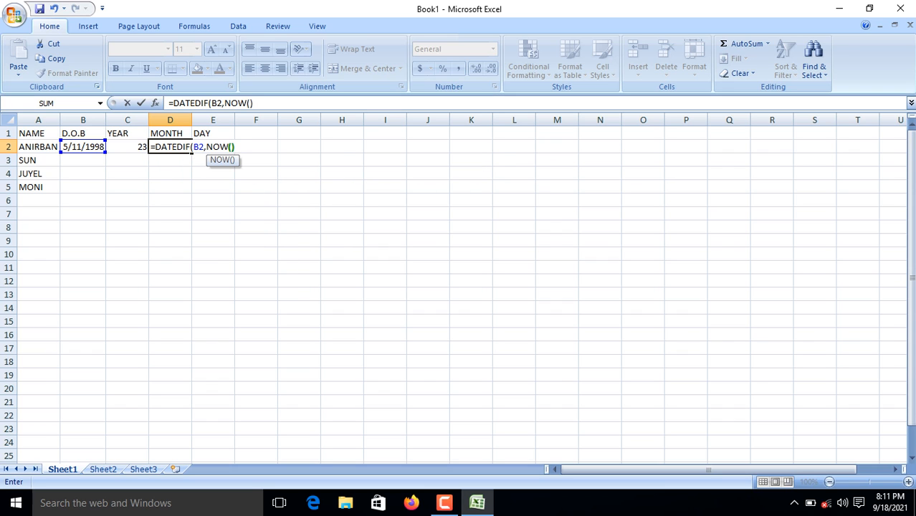
pyautogui.write(',')
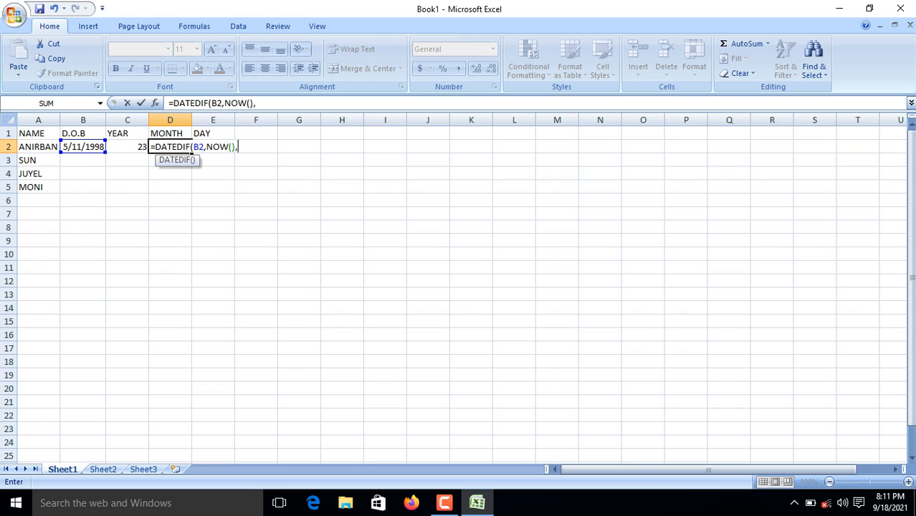
pyautogui.write('"YM")')
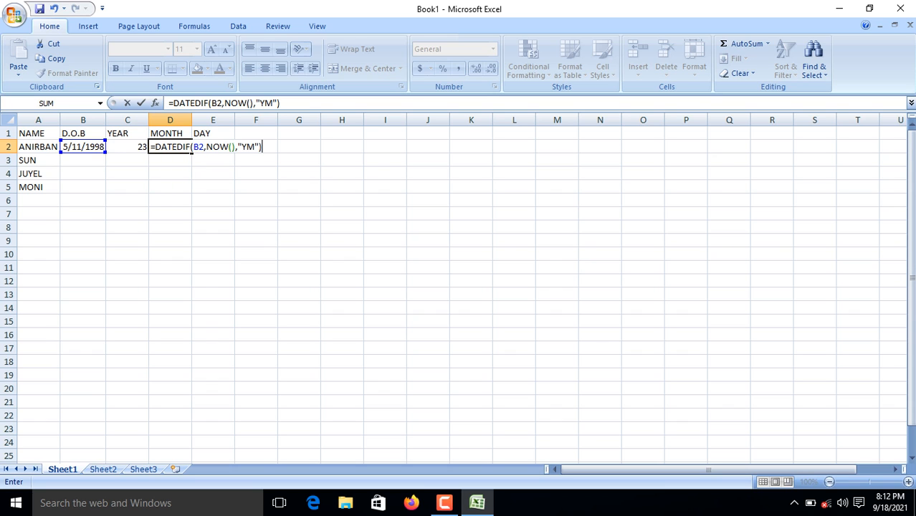
pyautogui.press('Return')
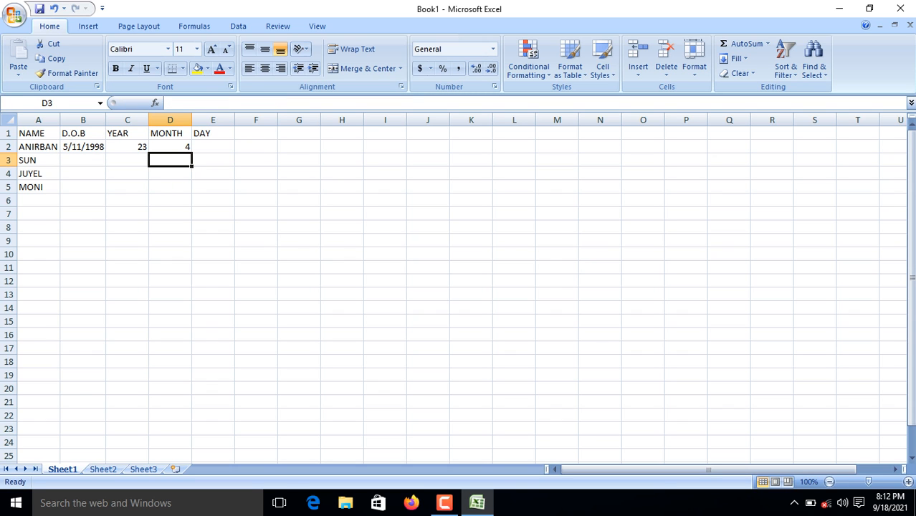
# Enter =DATEDIF(B2,NOW(),"MD") in E2 for the remaining 7 days.
pyautogui.click(213, 147)
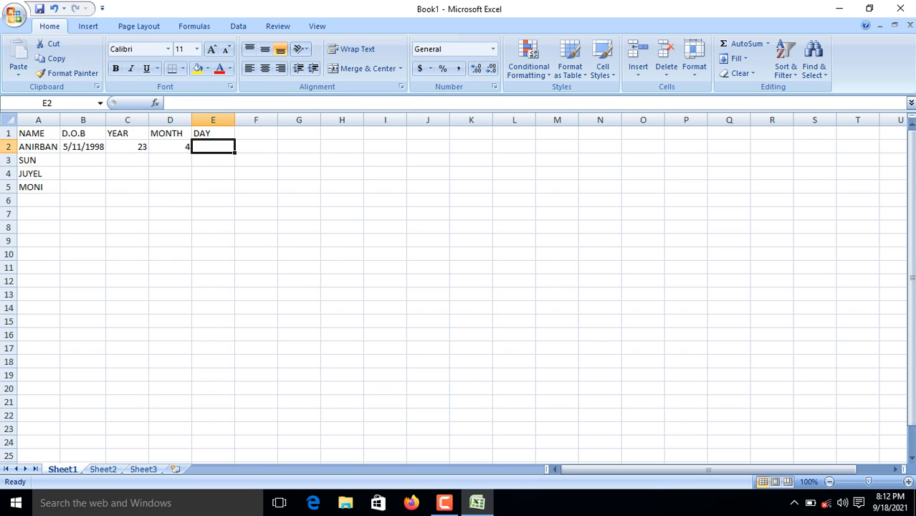
pyautogui.write('=DA')
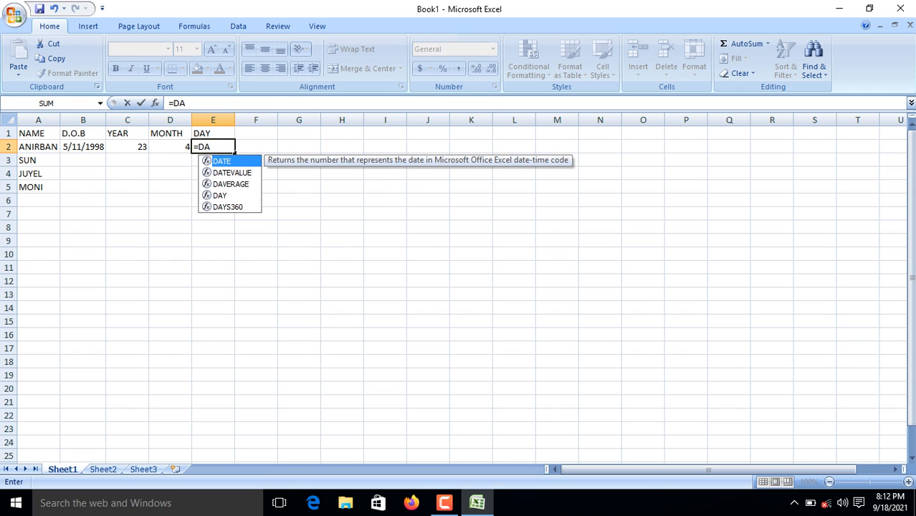
pyautogui.write('TEDIF')
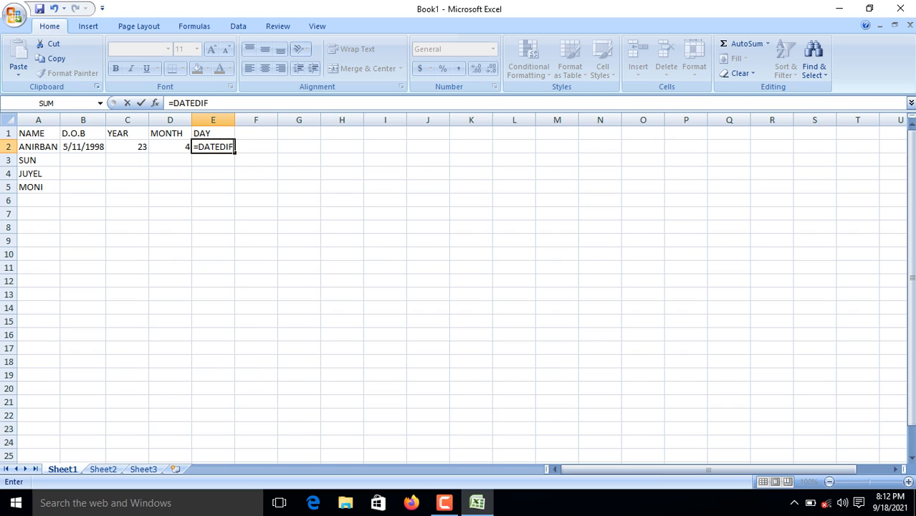
pyautogui.write('(')
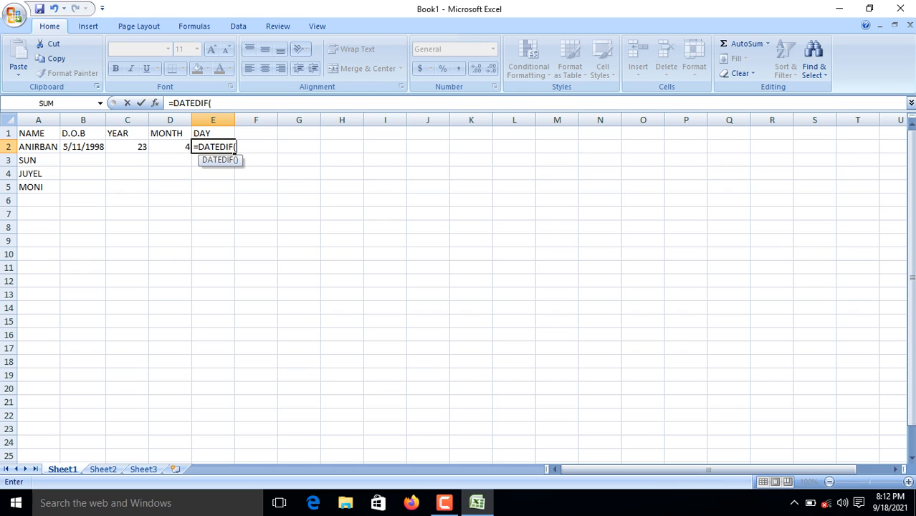
pyautogui.click(83, 147)
pyautogui.write(',')
pyautogui.write('NOW')
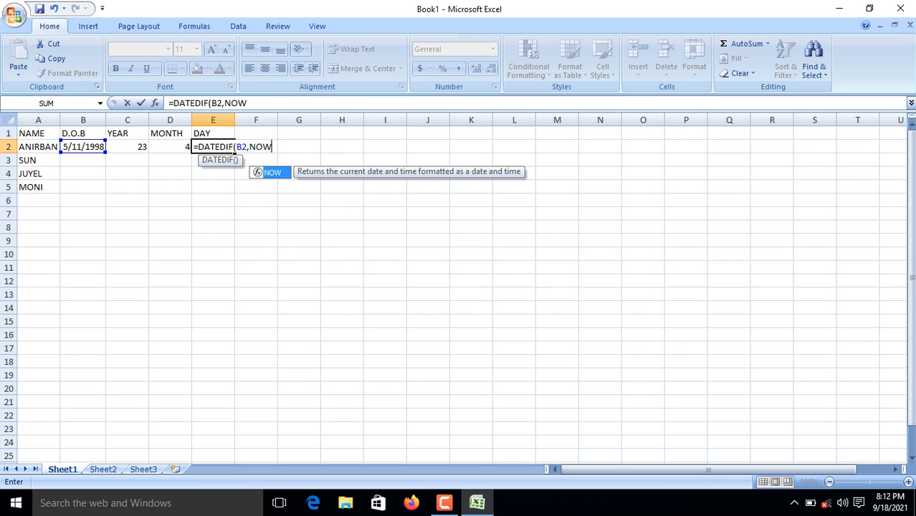
pyautogui.write('(),')
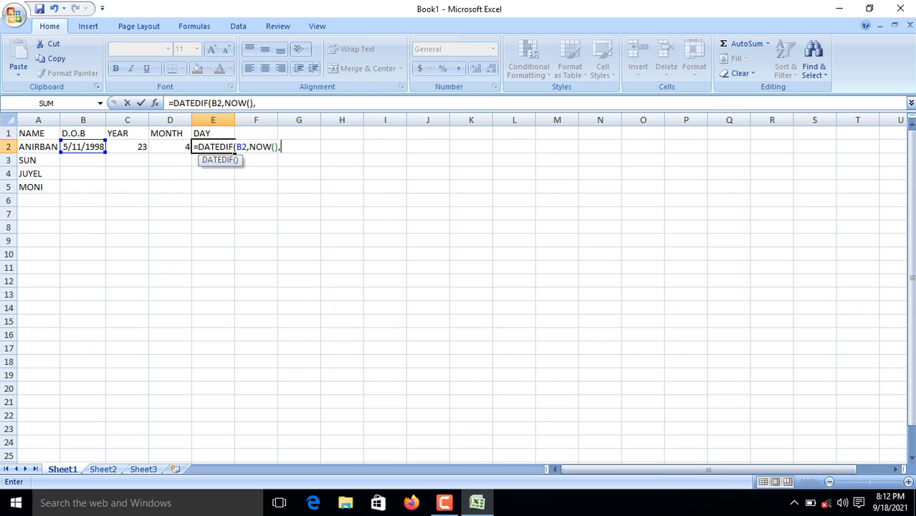
pyautogui.write('"MD")')
pyautogui.press('Return')
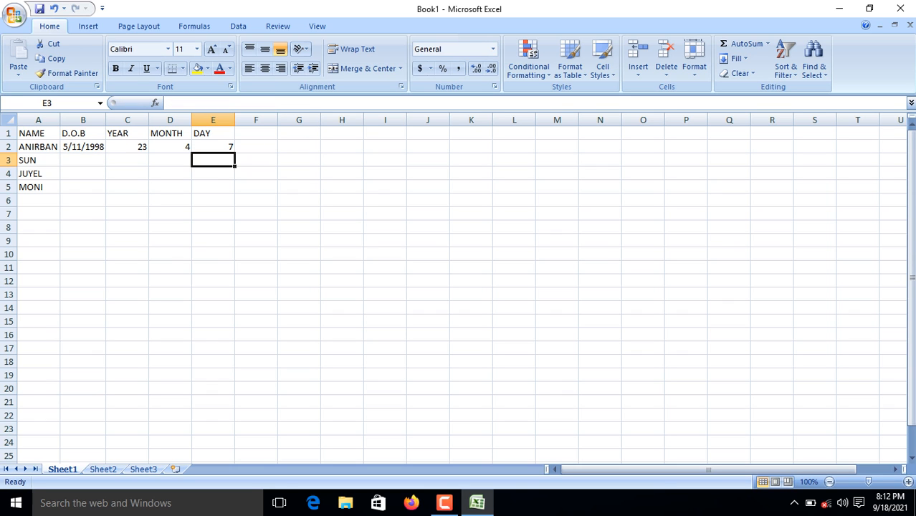
pyautogui.click(128, 147)
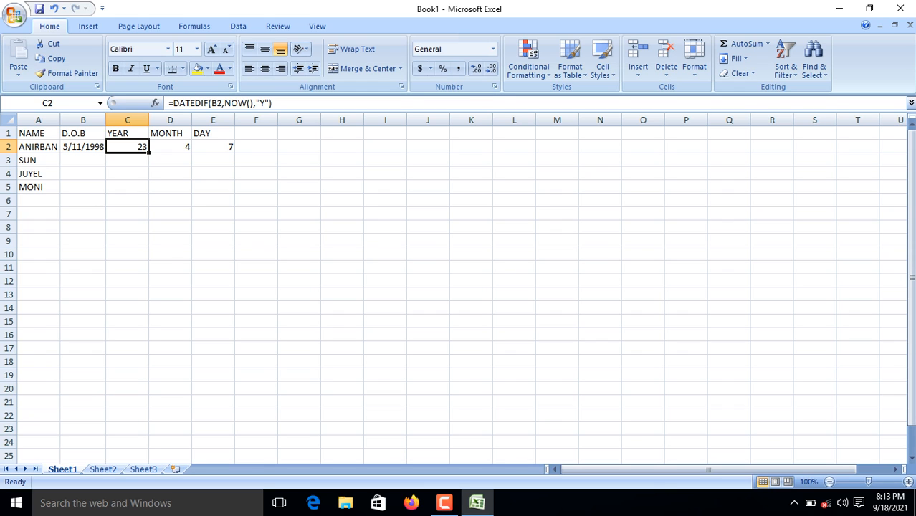
pyautogui.moveTo(149, 153)
pyautogui.mouseDown()
pyautogui.moveTo(136, 164)
pyautogui.moveTo(136, 189)
pyautogui.moveTo(137, 148)
pyautogui.mouseUp()
pyautogui.click(84, 160)
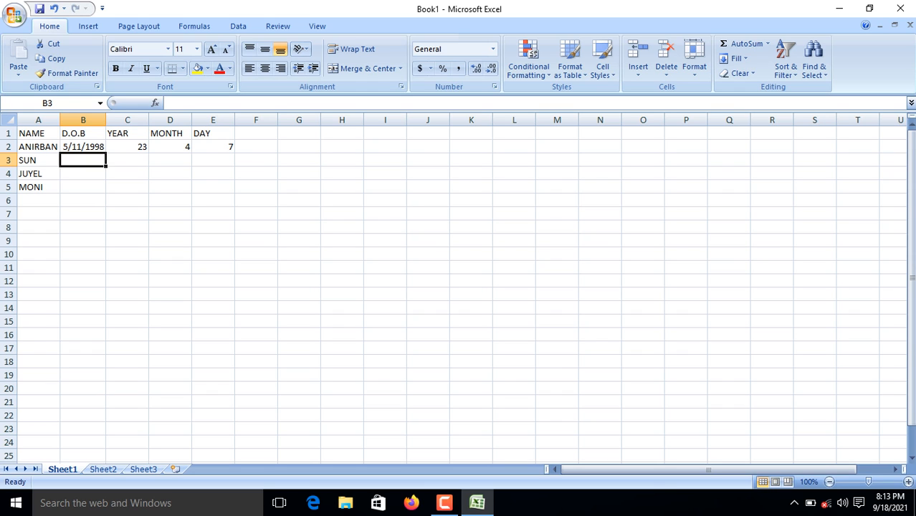
# Enter birth dates 6/23/1997, 7/25/1998 and 4/12/2002 in B3:B5.
pyautogui.write('6/')
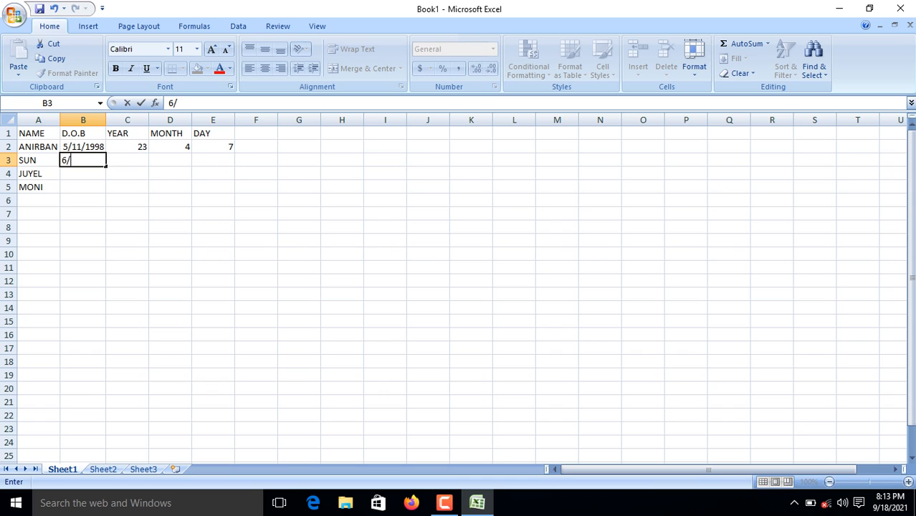
pyautogui.write('23/1997')
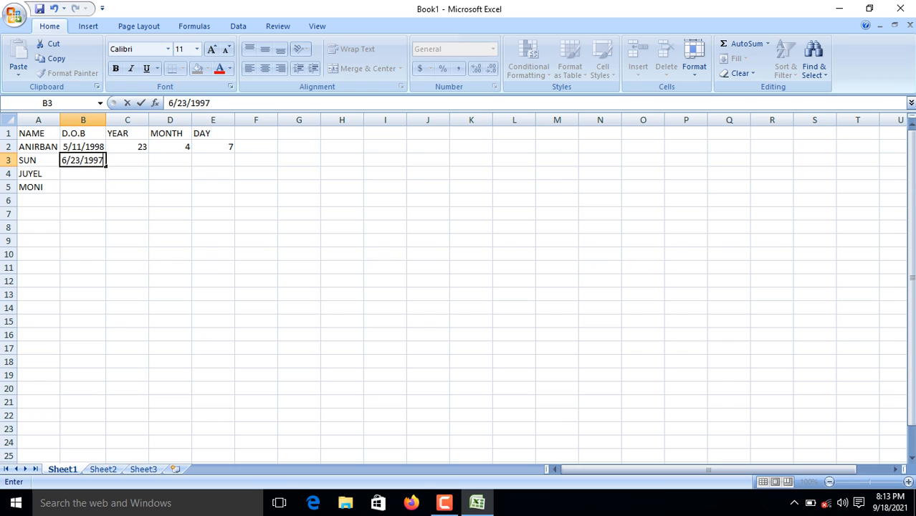
pyautogui.press('Return')
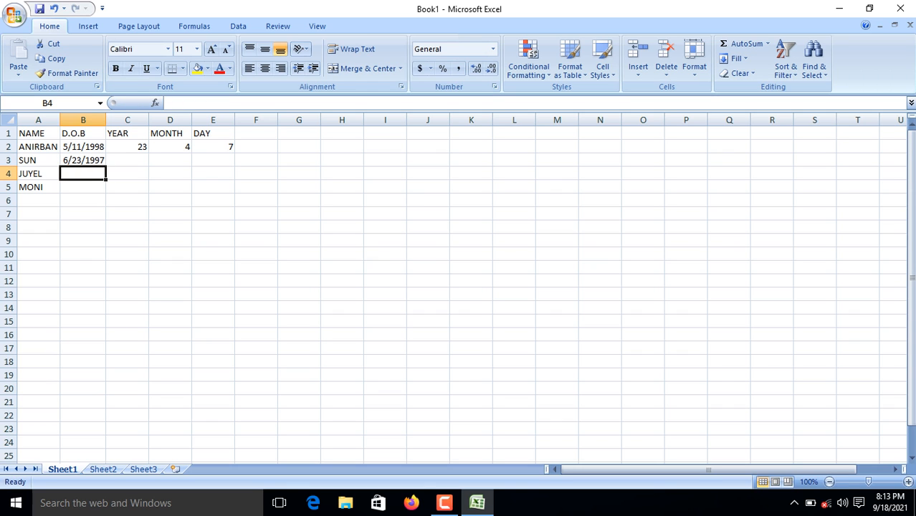
pyautogui.write('7/')
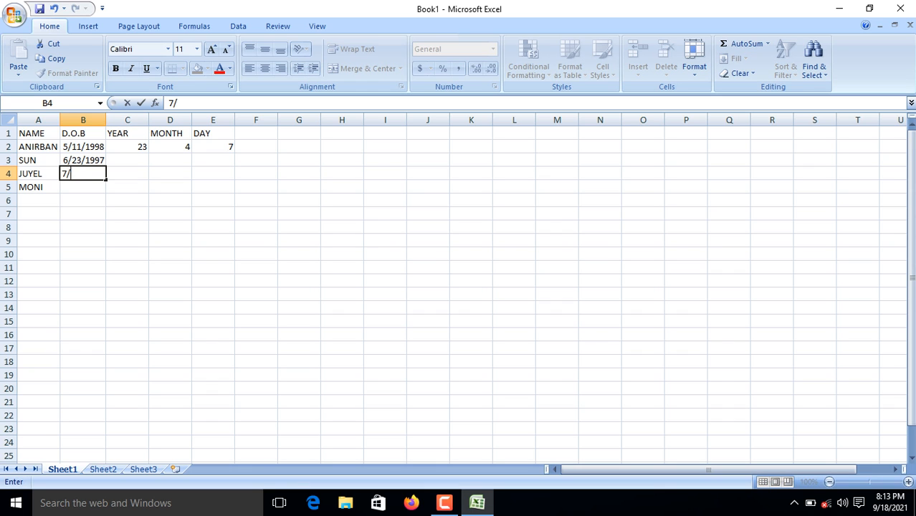
pyautogui.write('25/1998')
pyautogui.press('Return')
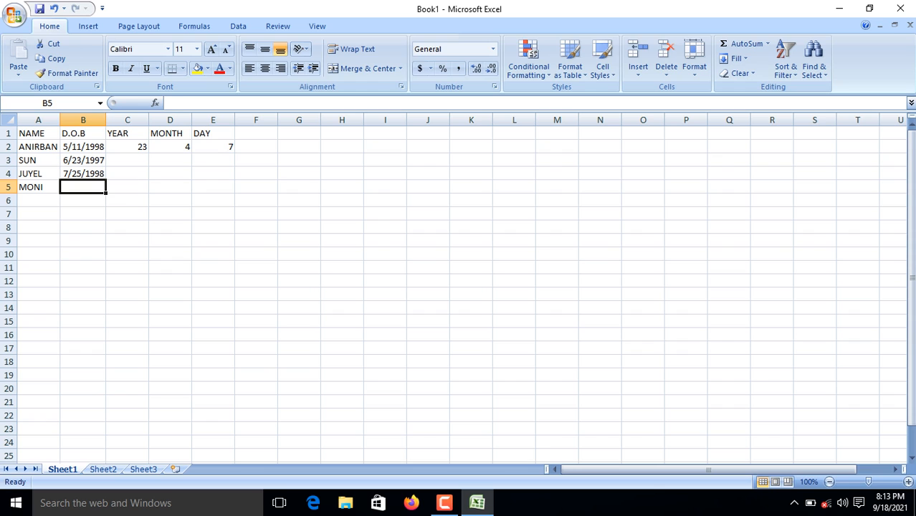
pyautogui.write('4/1')
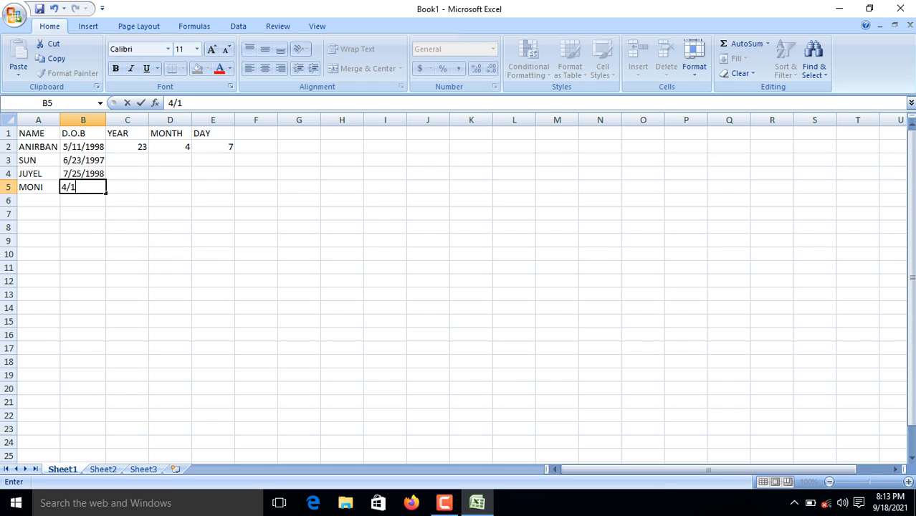
pyautogui.write('2/2002')
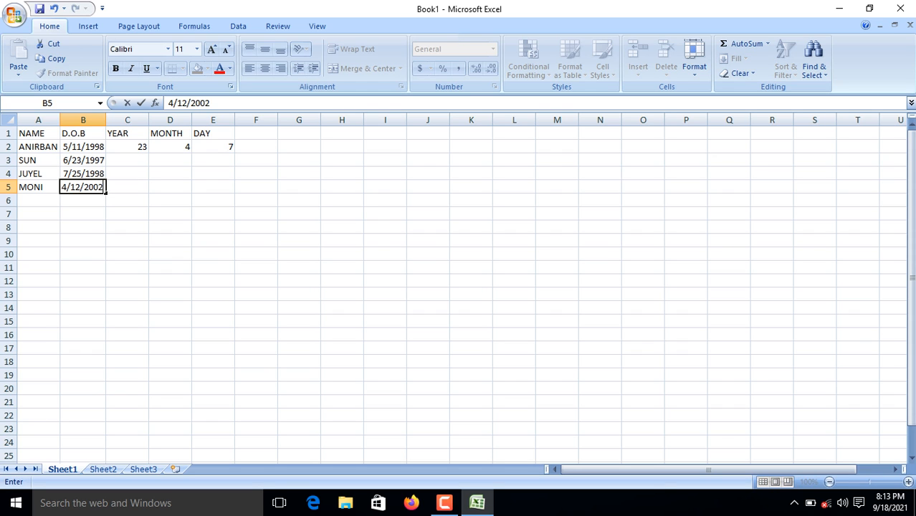
pyautogui.click(127, 146)
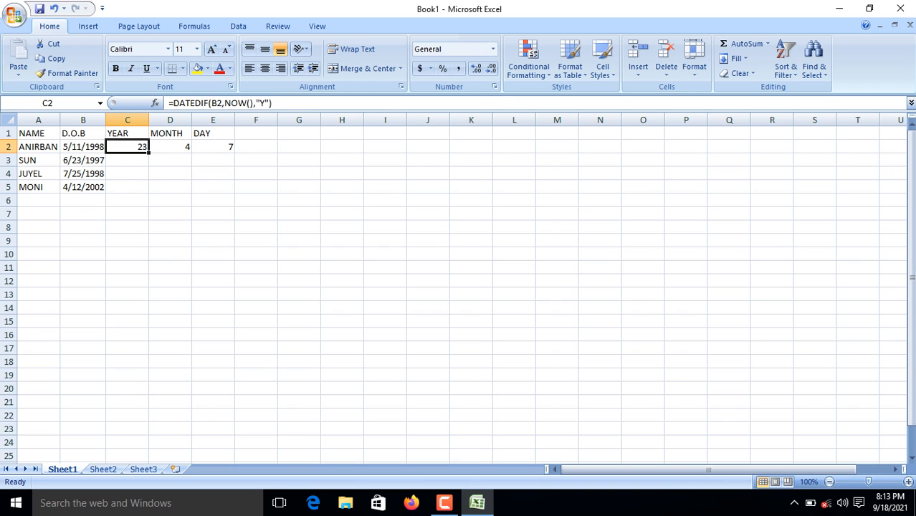
# Fill the YEAR, MONTH and DAY formulas in C2:E2 down to row 5.
pyautogui.moveTo(149, 152); pyautogui.dragTo(144, 190)
pyautogui.click(170, 147)
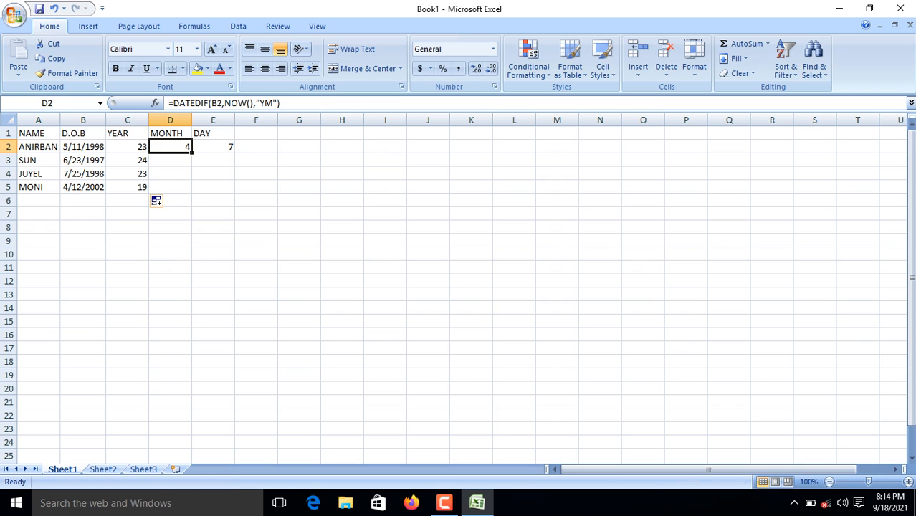
pyautogui.moveTo(193, 152); pyautogui.dragTo(191, 191)
pyautogui.click(213, 146)
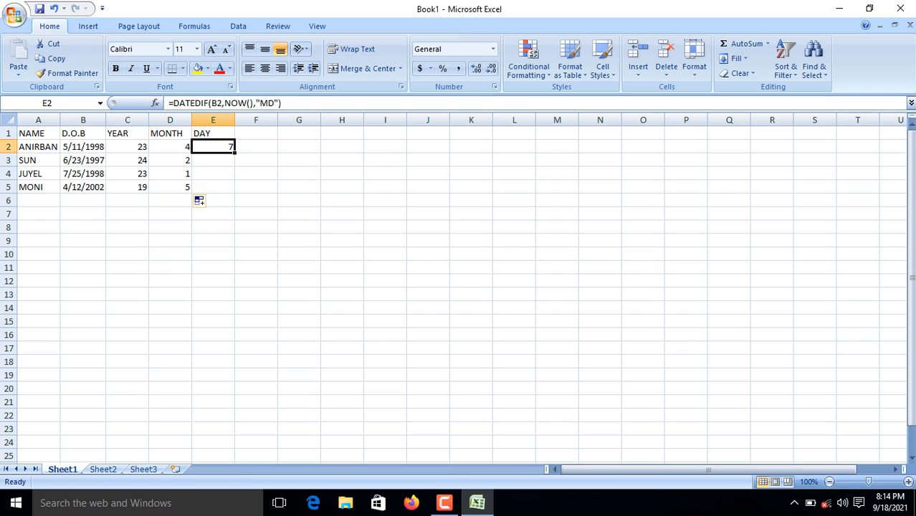
pyautogui.moveTo(235, 152); pyautogui.dragTo(235, 191)
pyautogui.click(39, 200)
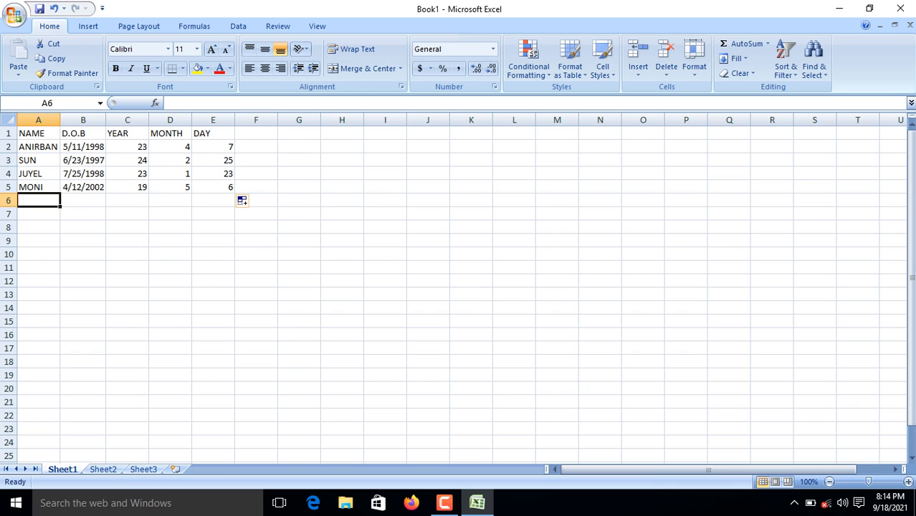
pyautogui.click(445, 503)
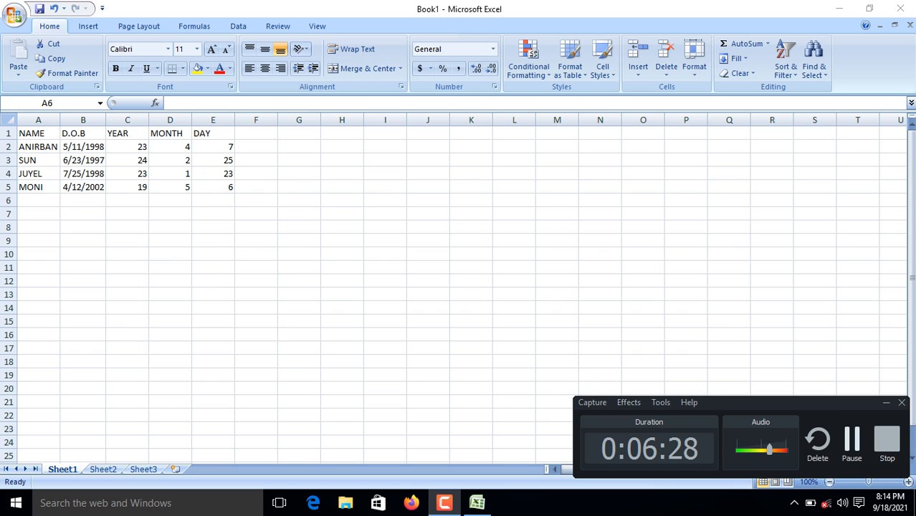